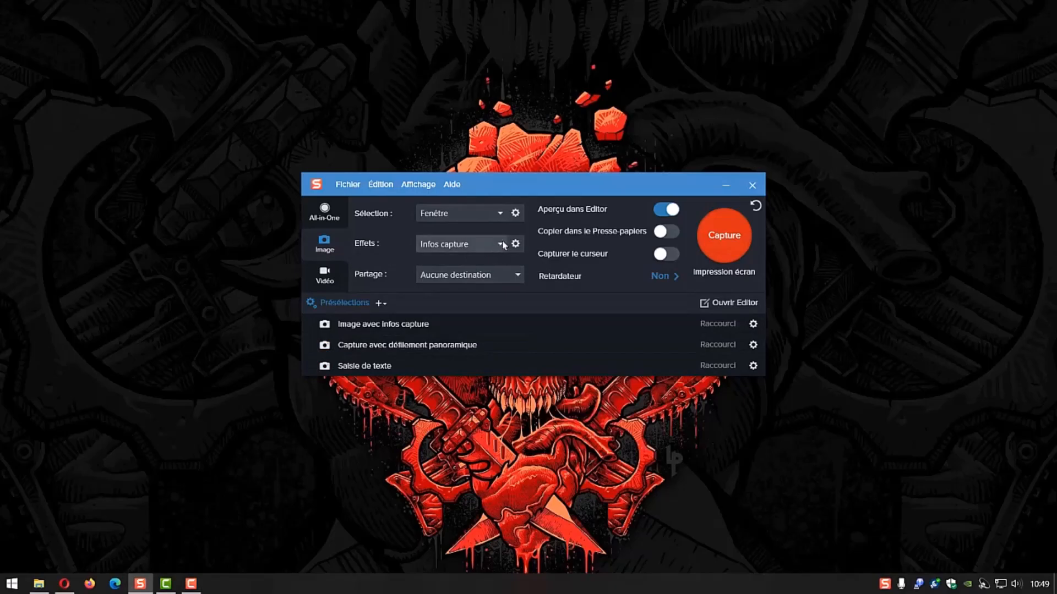
# Step: Review the available capture effects and the options of the Infos capture effect
pyautogui.click(504, 245)
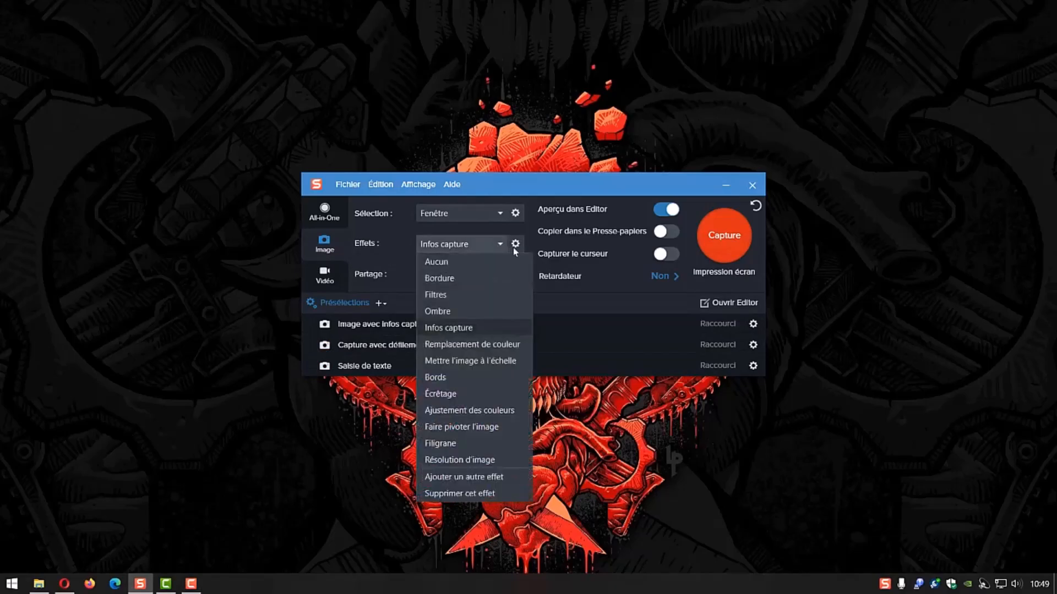
pyautogui.click(516, 247)
pyautogui.click(515, 248)
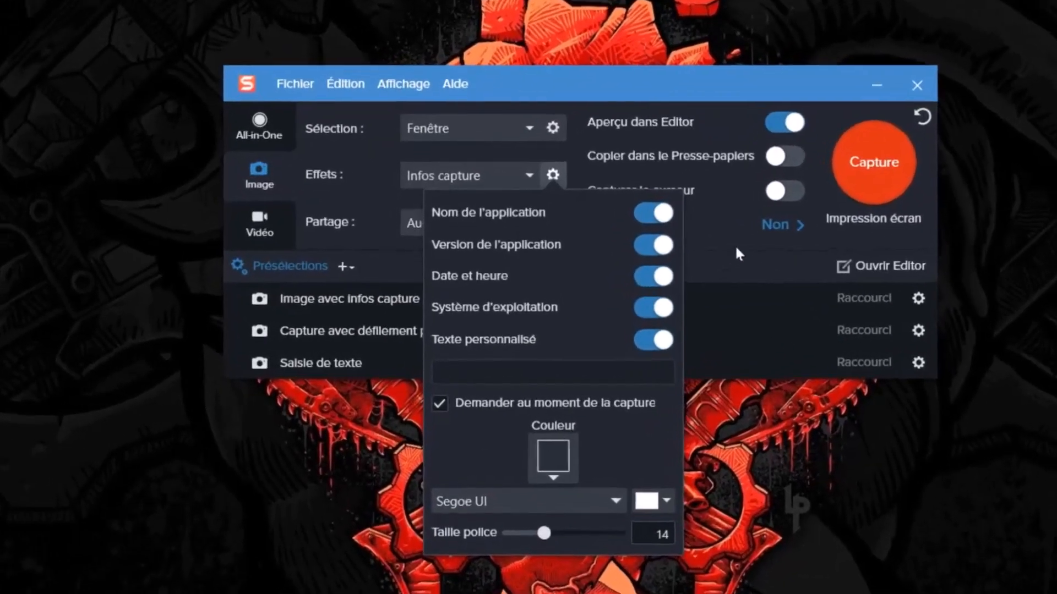
pyautogui.click(634, 291)
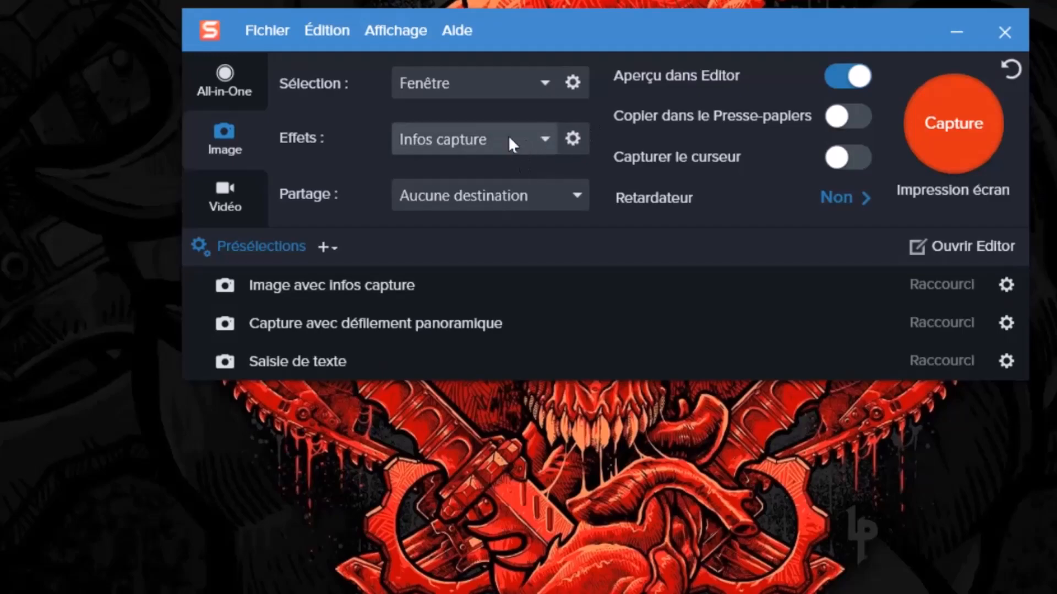
# Step: Turn off the application name and application version in the Infos capture effect's options
pyautogui.click(572, 138)
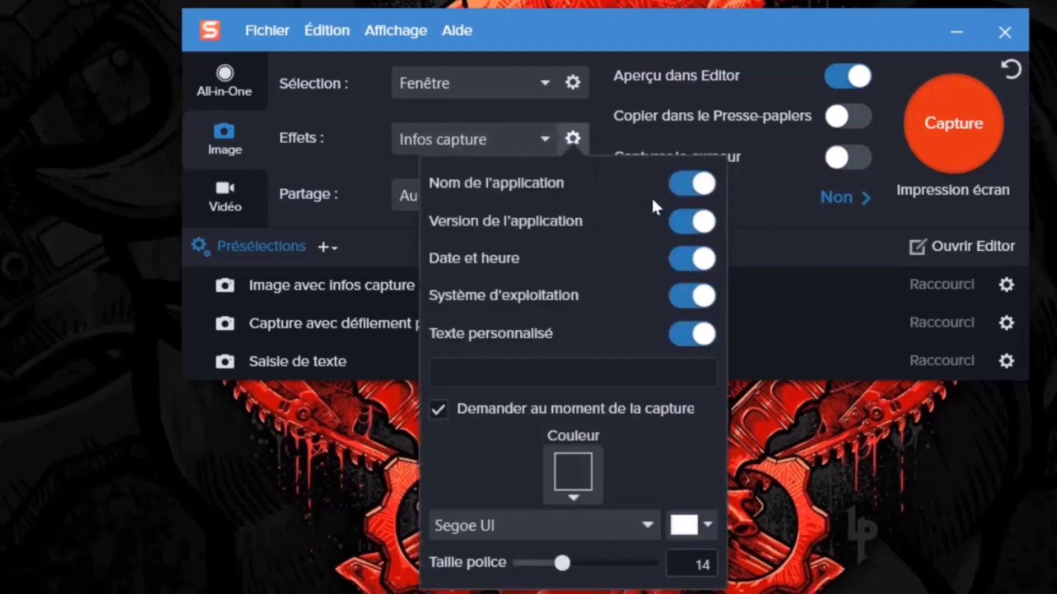
pyautogui.click(695, 185)
pyautogui.click(675, 212)
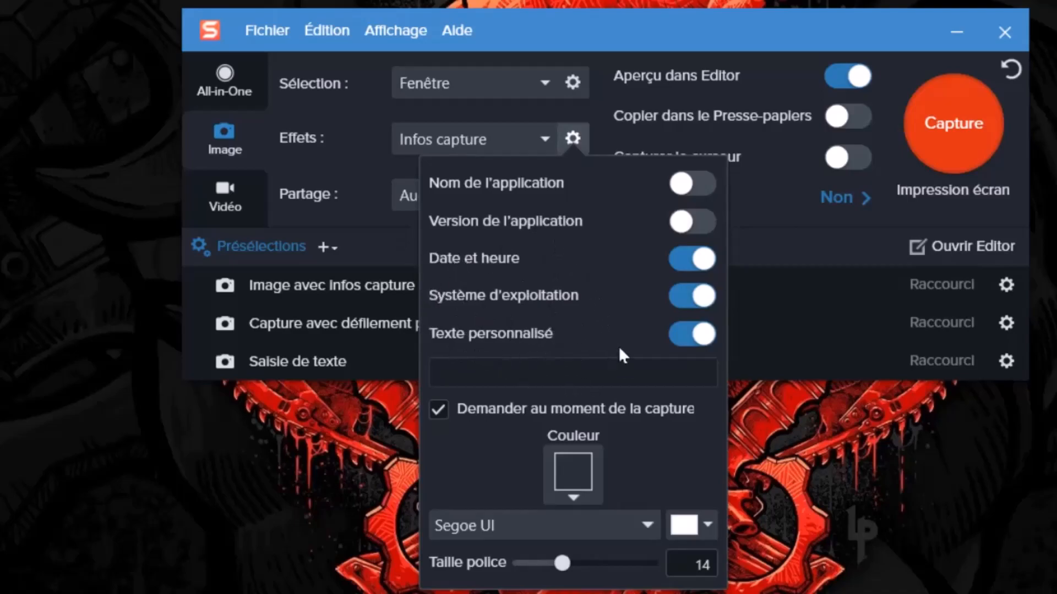
pyautogui.click(785, 228)
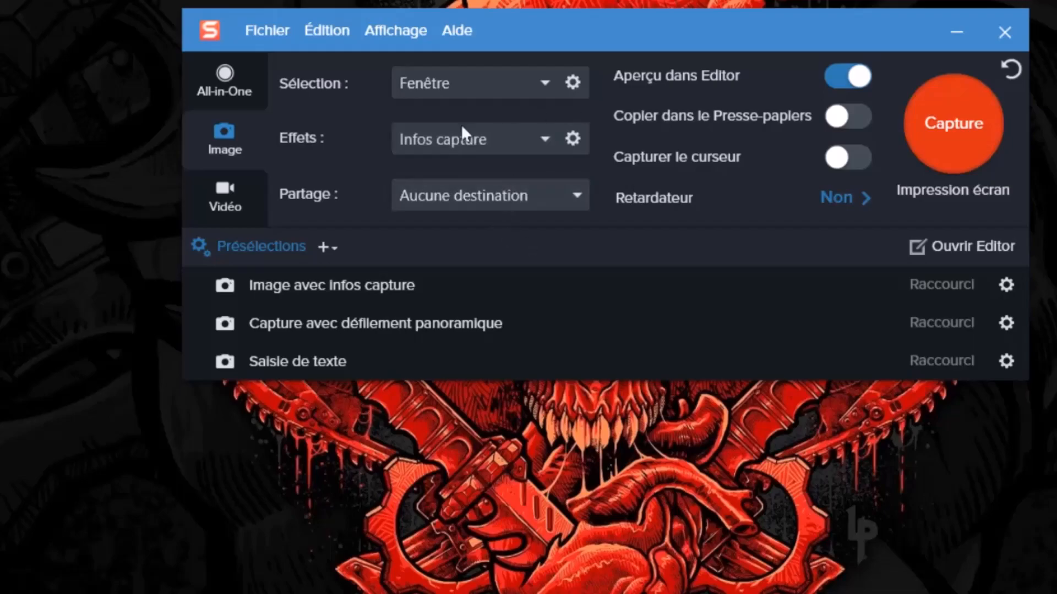
# Step: Add a second effect to the image capture and set it to Filtres
pyautogui.click(544, 142)
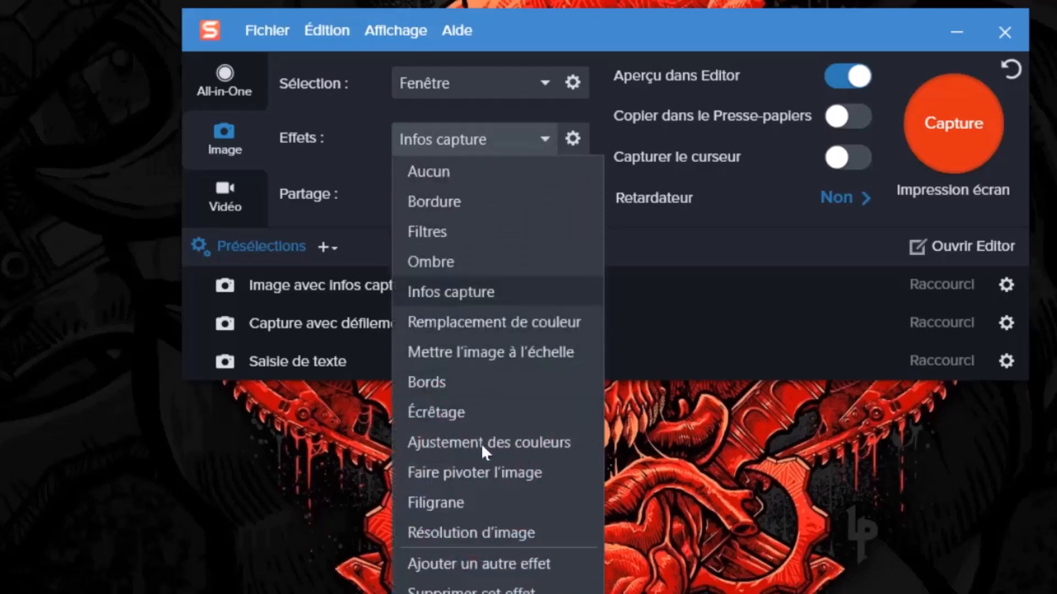
pyautogui.click(451, 563)
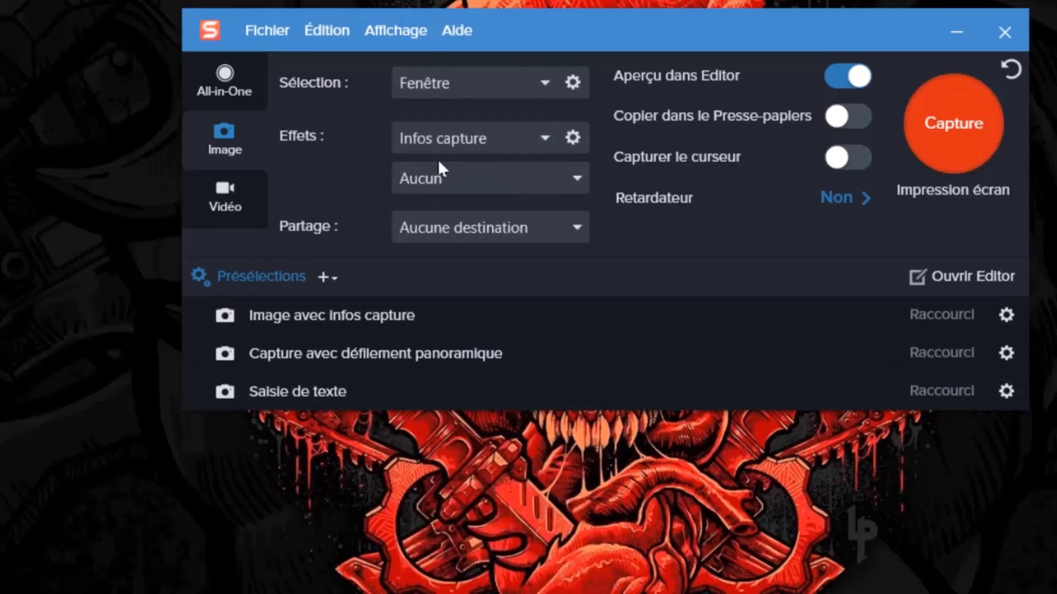
pyautogui.click(575, 180)
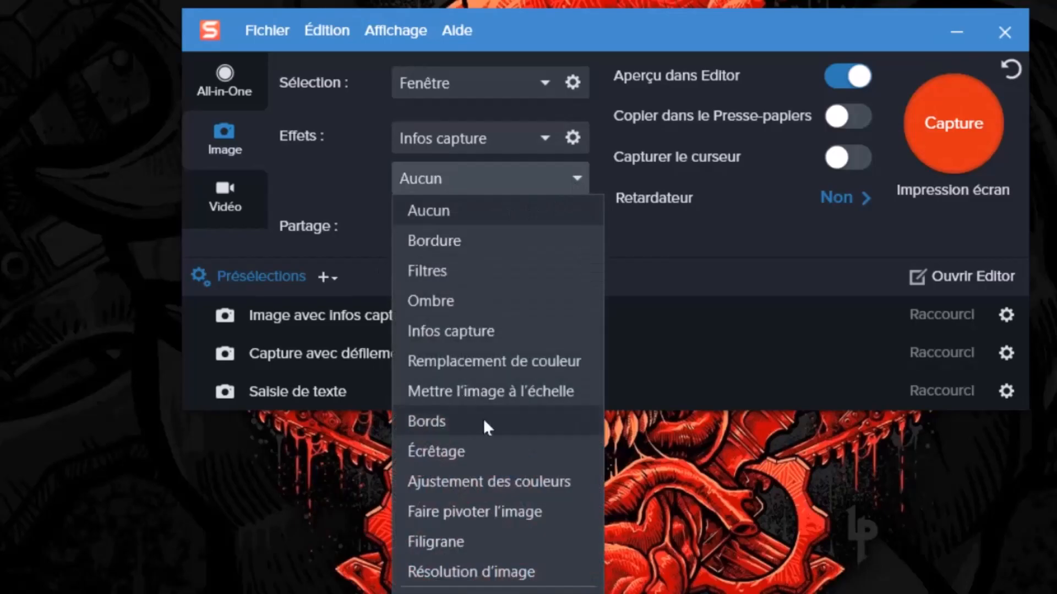
pyautogui.click(458, 270)
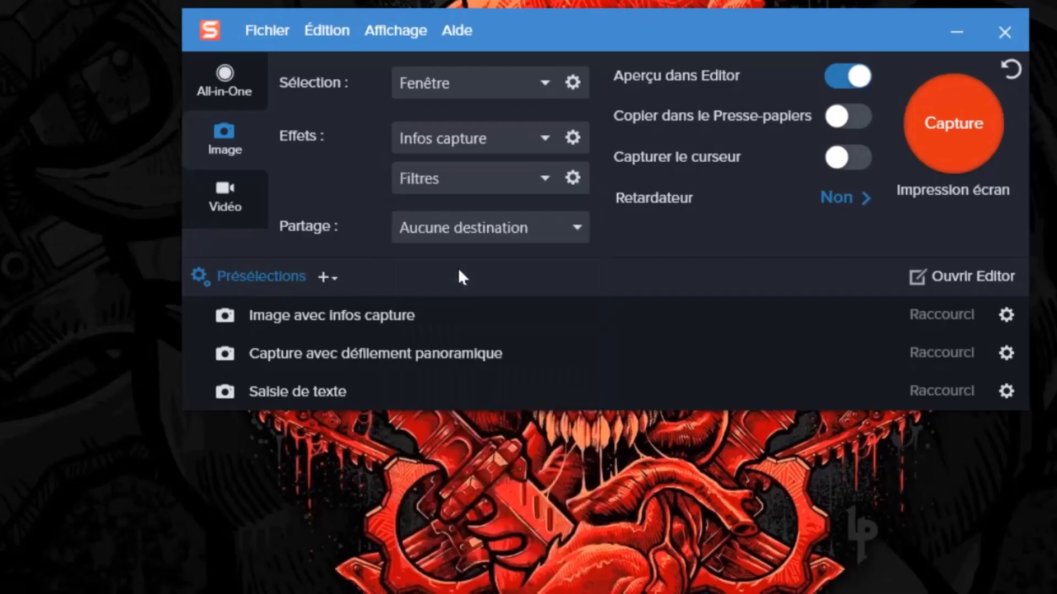
# Step: Preview the Monochrome and Inverser les couleurs filters, and set the Filtres effect to Niveaux de gris
pyautogui.click(577, 186)
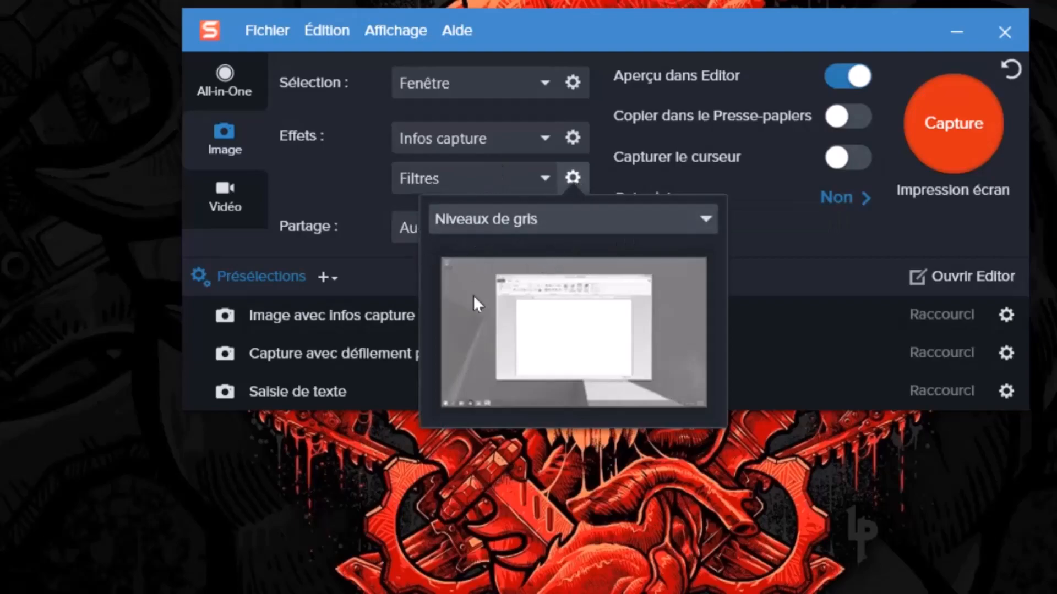
pyautogui.click(704, 219)
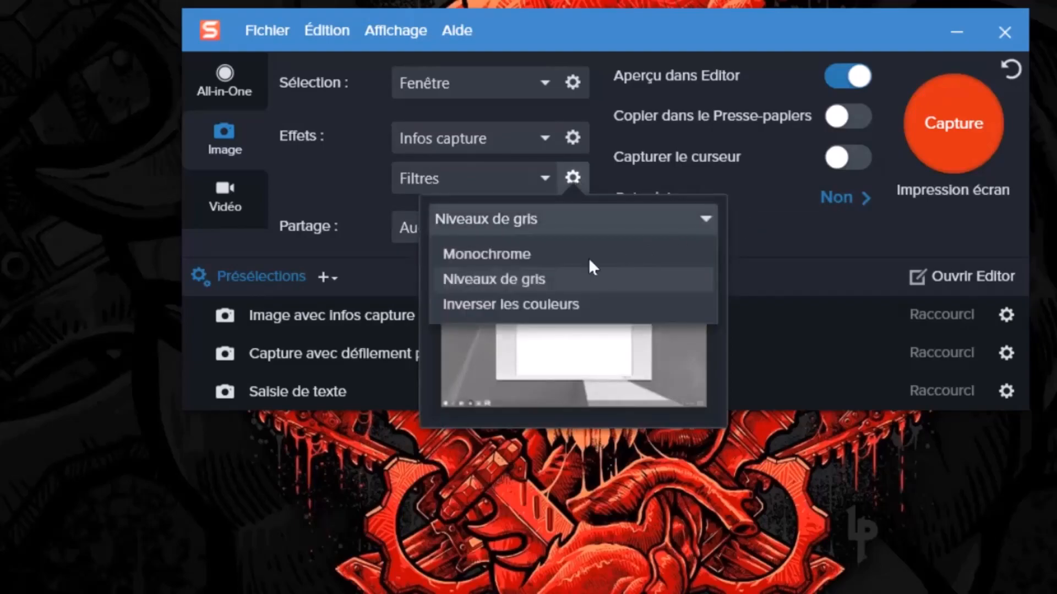
pyautogui.click(543, 249)
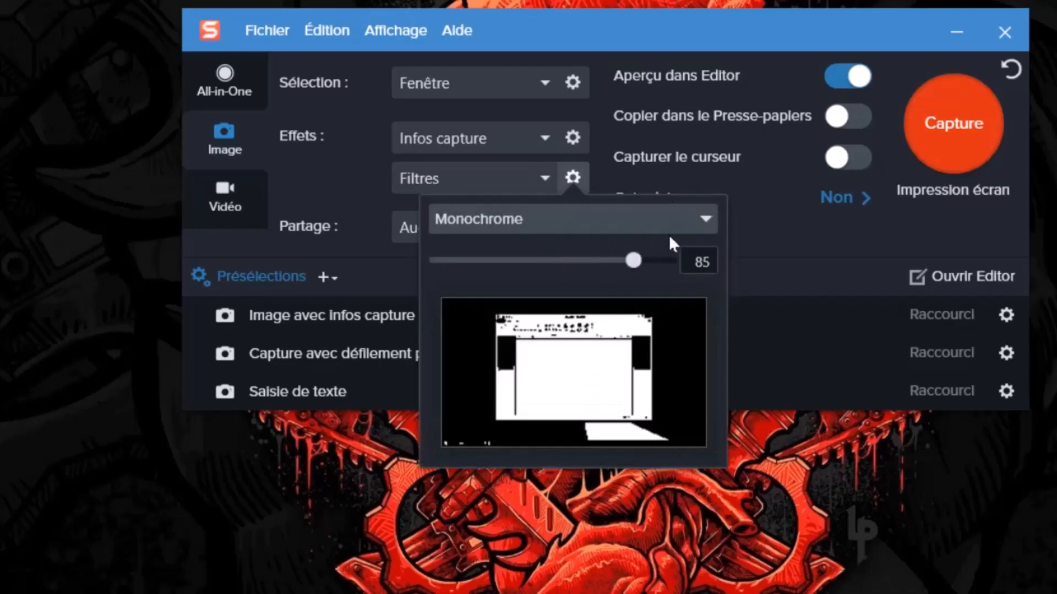
pyautogui.click(704, 219)
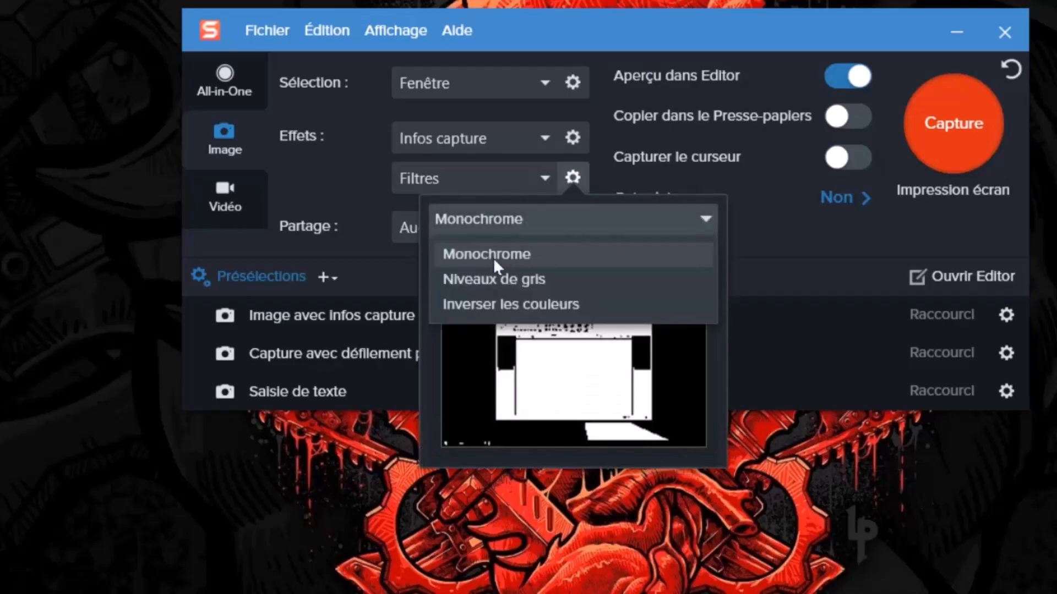
pyautogui.click(474, 296)
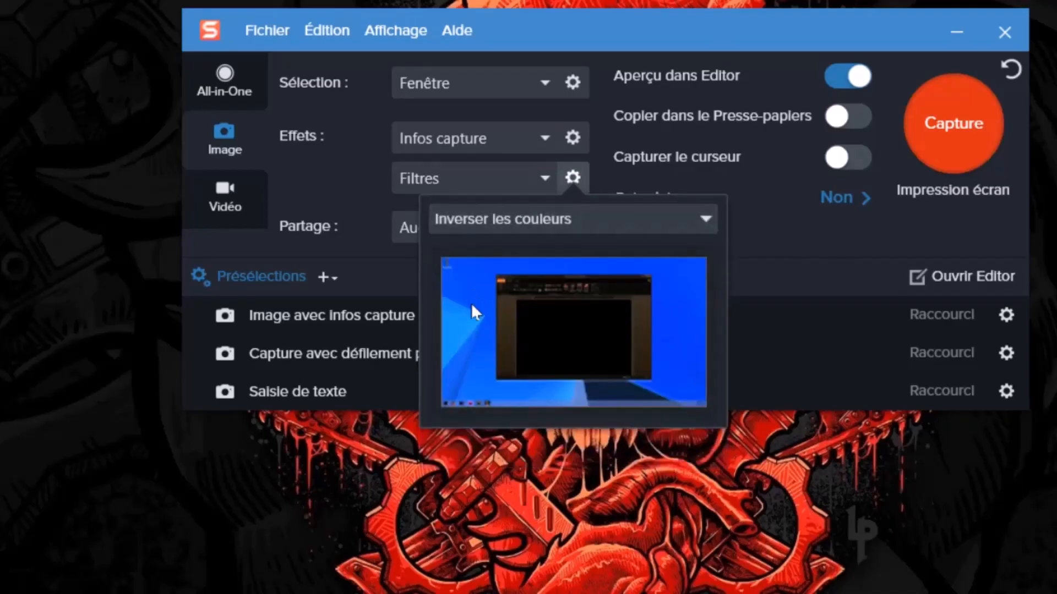
pyautogui.click(704, 220)
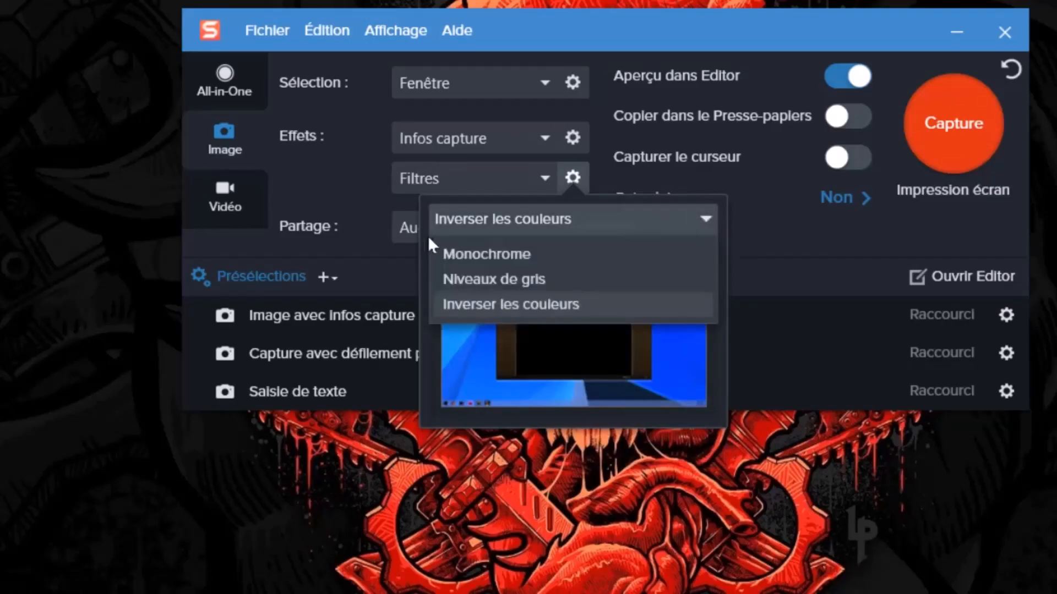
pyautogui.click(469, 278)
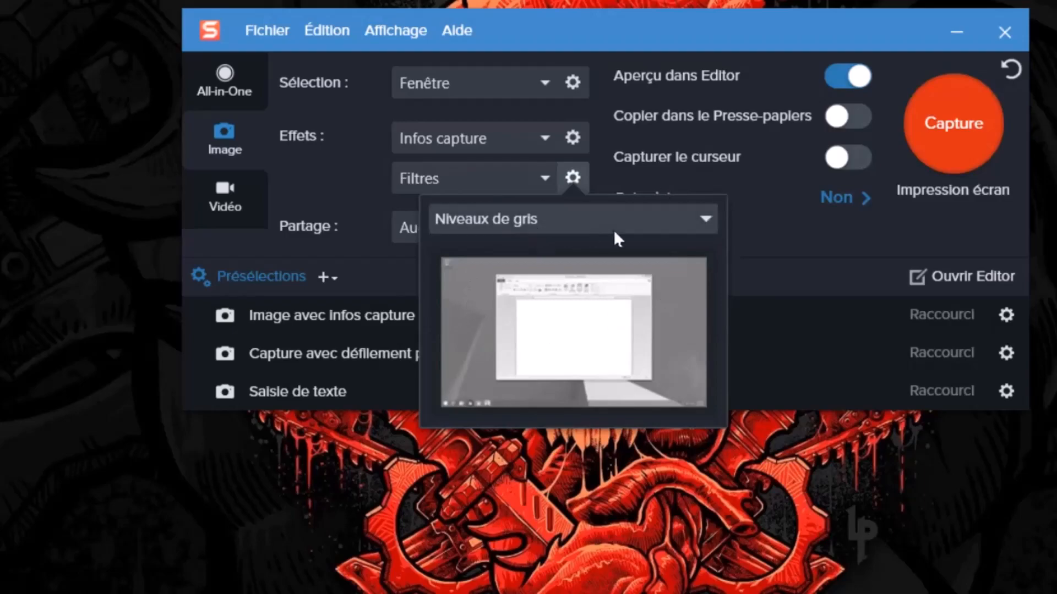
pyautogui.click(777, 176)
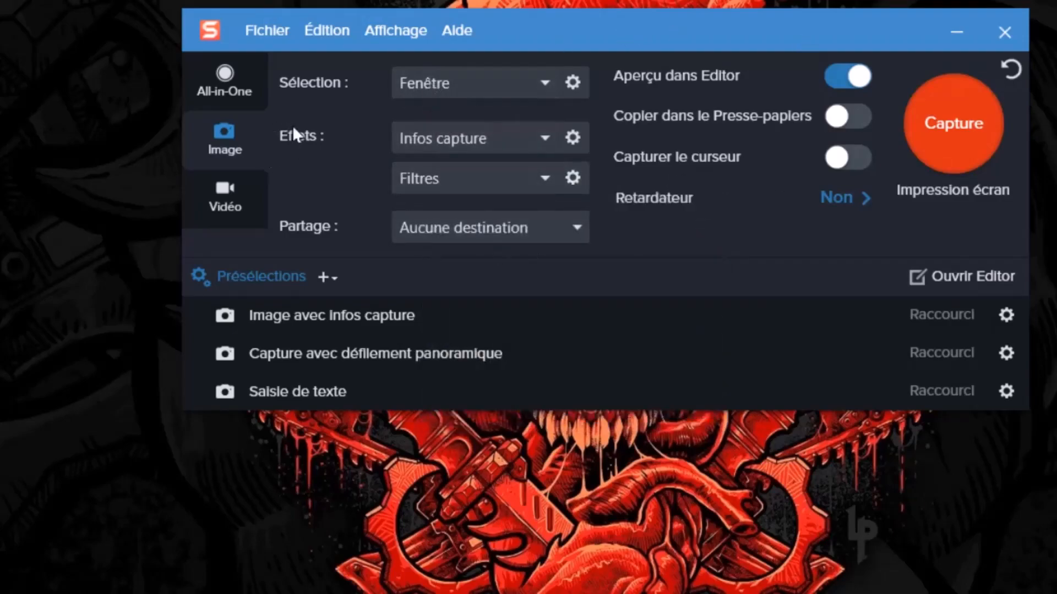
# Step: Check the Infos capture options and reload the "Image avec infos capture" preset
pyautogui.click(570, 137)
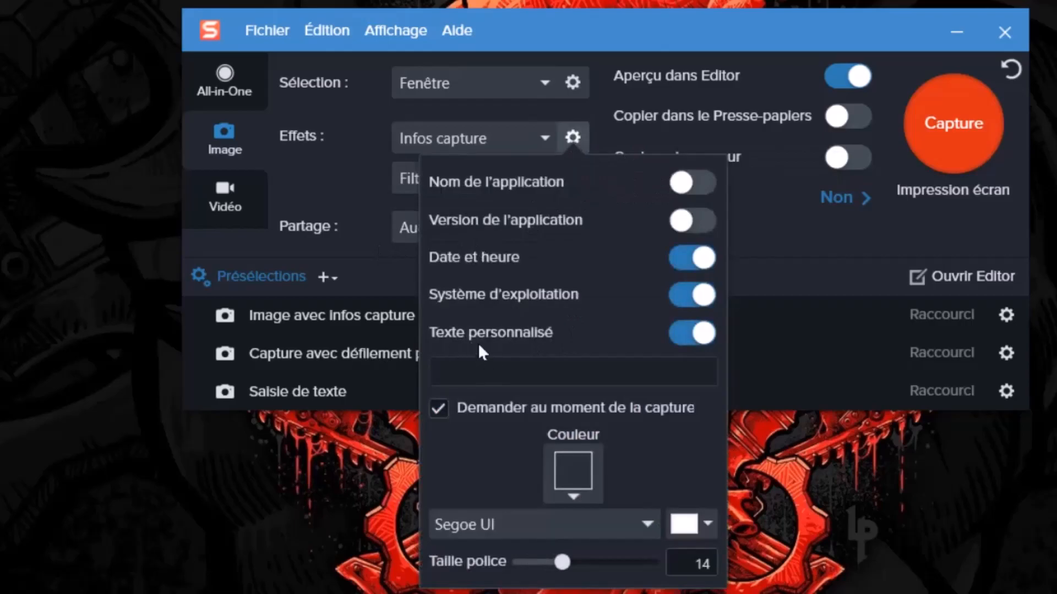
pyautogui.click(769, 338)
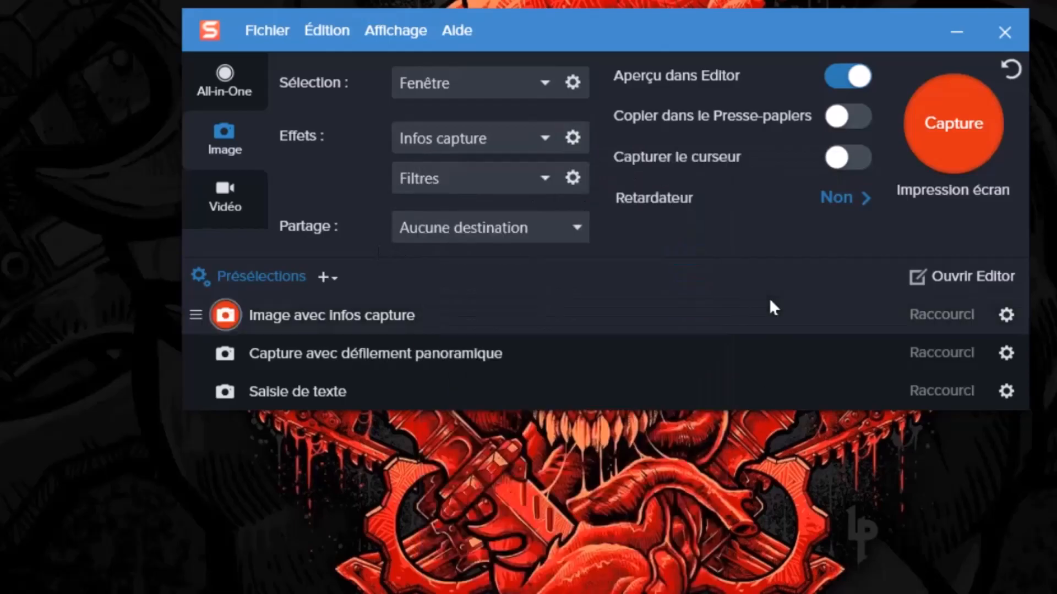
pyautogui.click(543, 145)
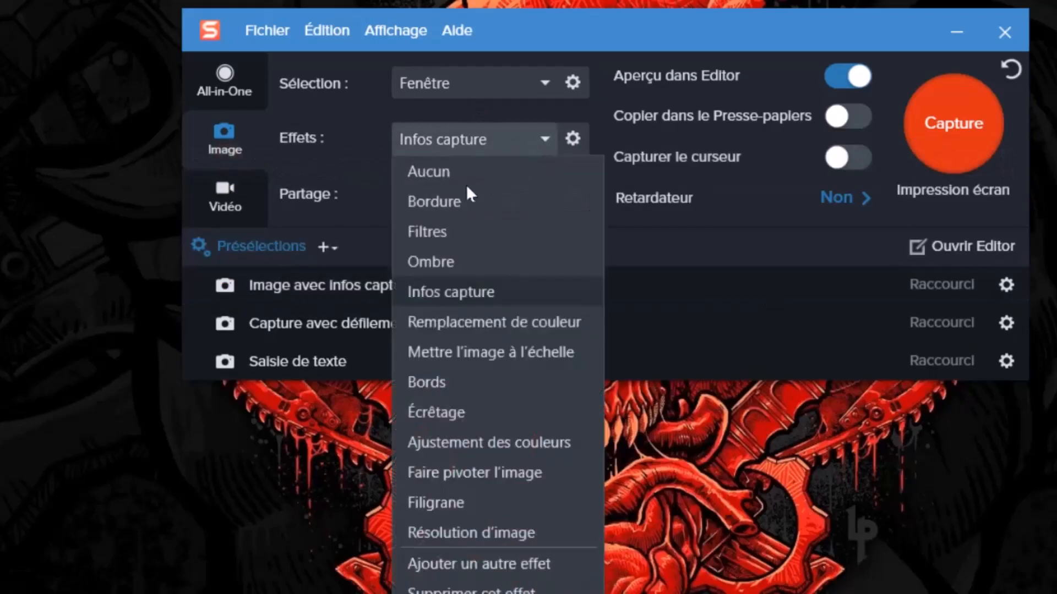
pyautogui.click(361, 286)
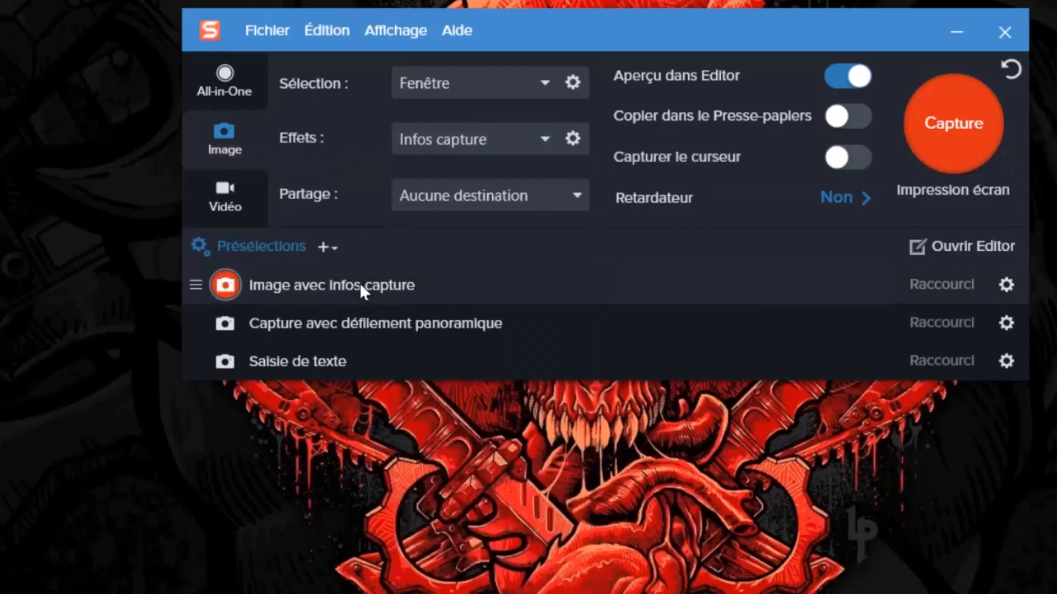
# Step: Configure the Infos capture effect to leave out the application name and application version
pyautogui.click(546, 141)
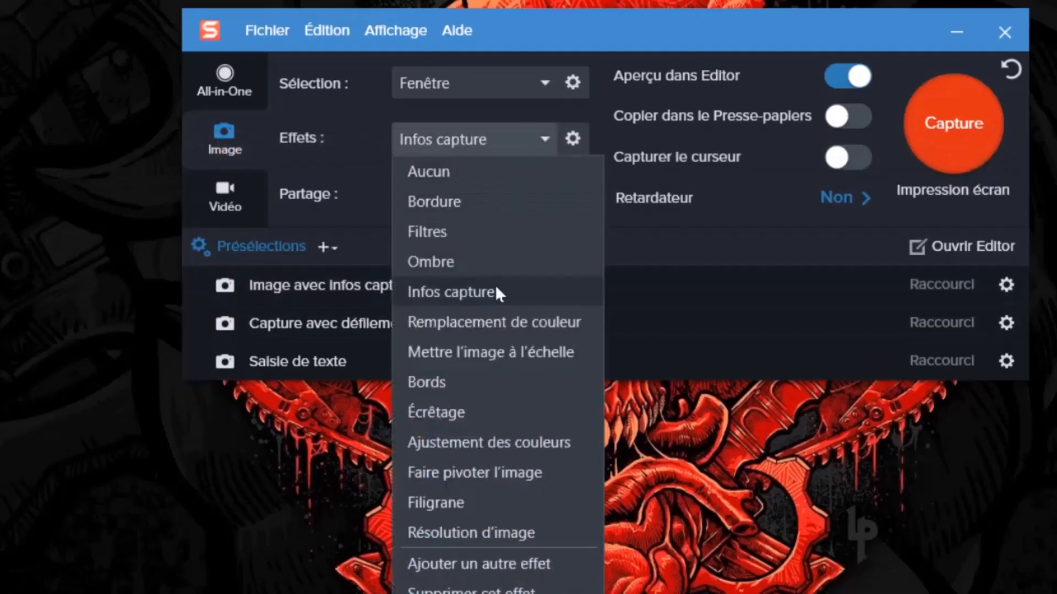
pyautogui.click(571, 137)
pyautogui.click(572, 138)
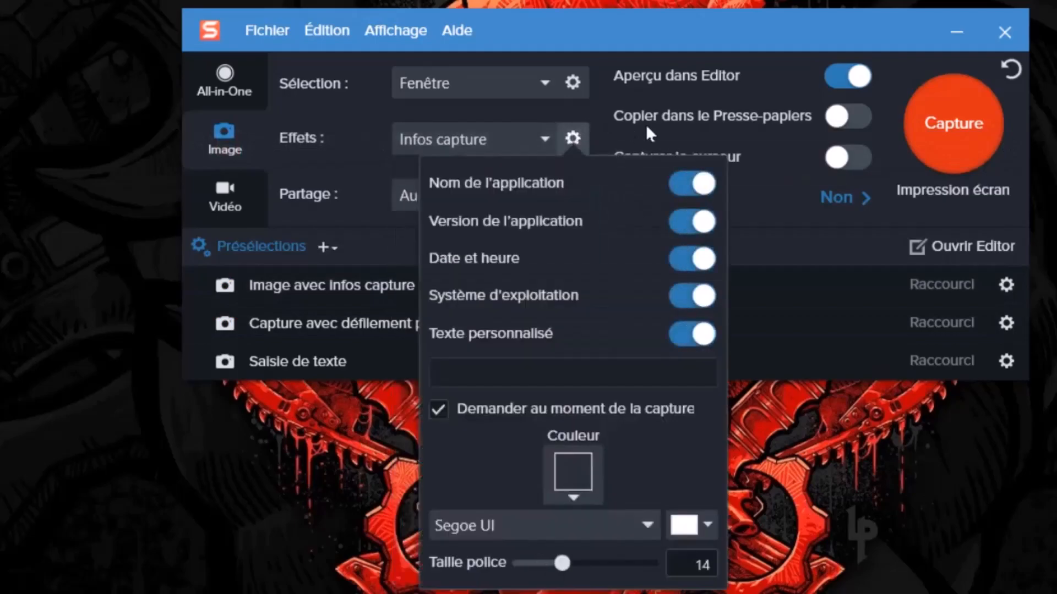
pyautogui.click(676, 173)
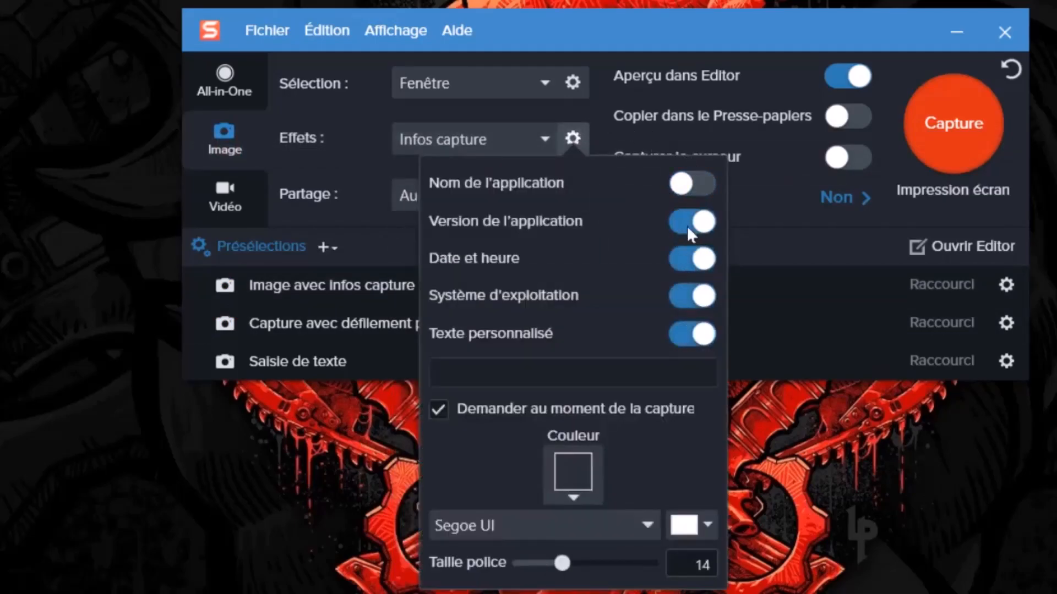
pyautogui.click(687, 222)
pyautogui.click(374, 209)
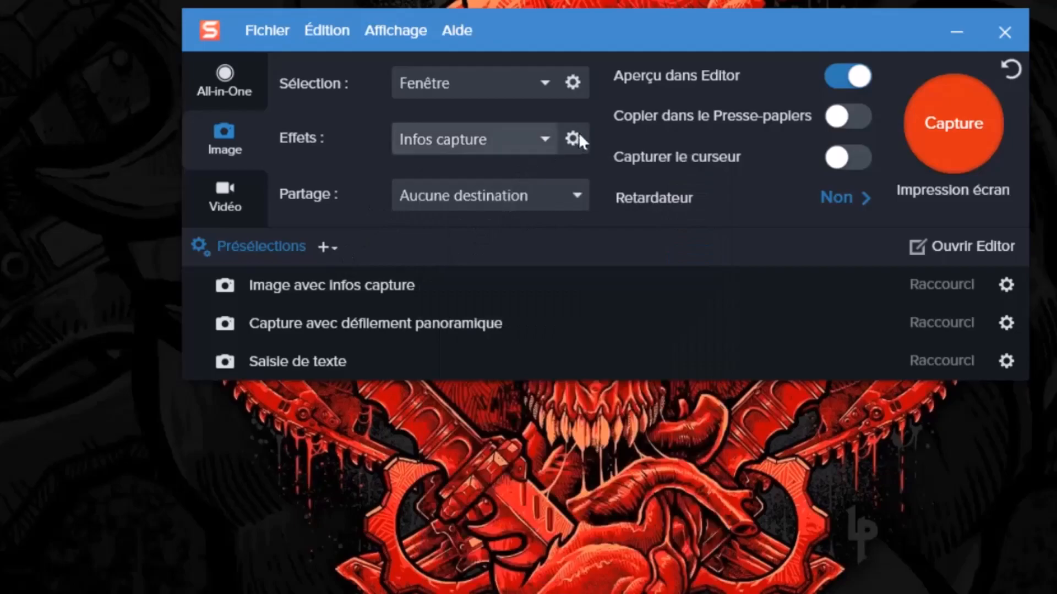
# Step: Add another effect below Infos capture and choose Filtres for it
pyautogui.click(536, 146)
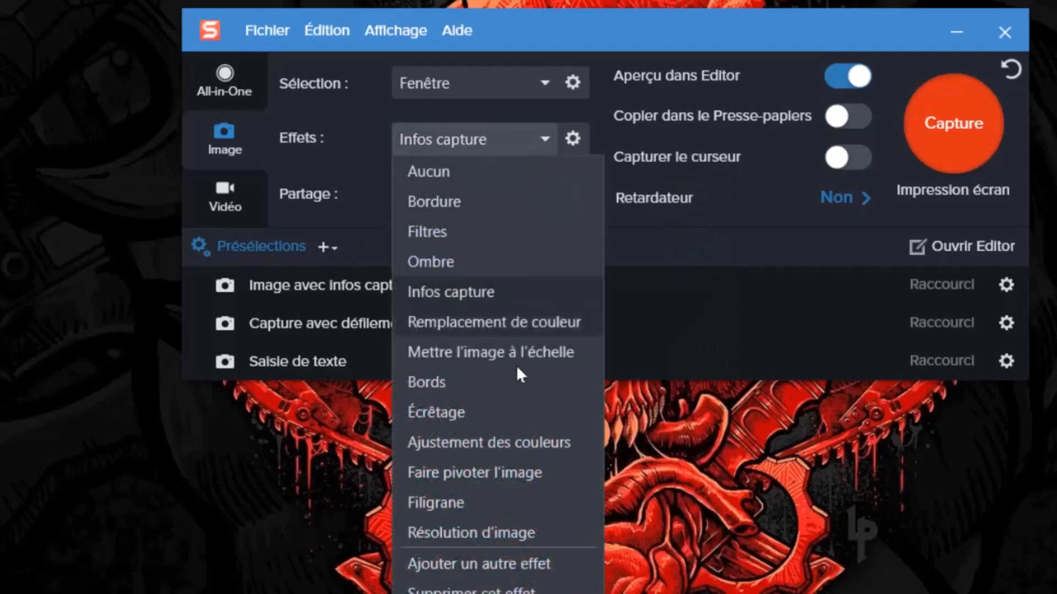
pyautogui.click(473, 564)
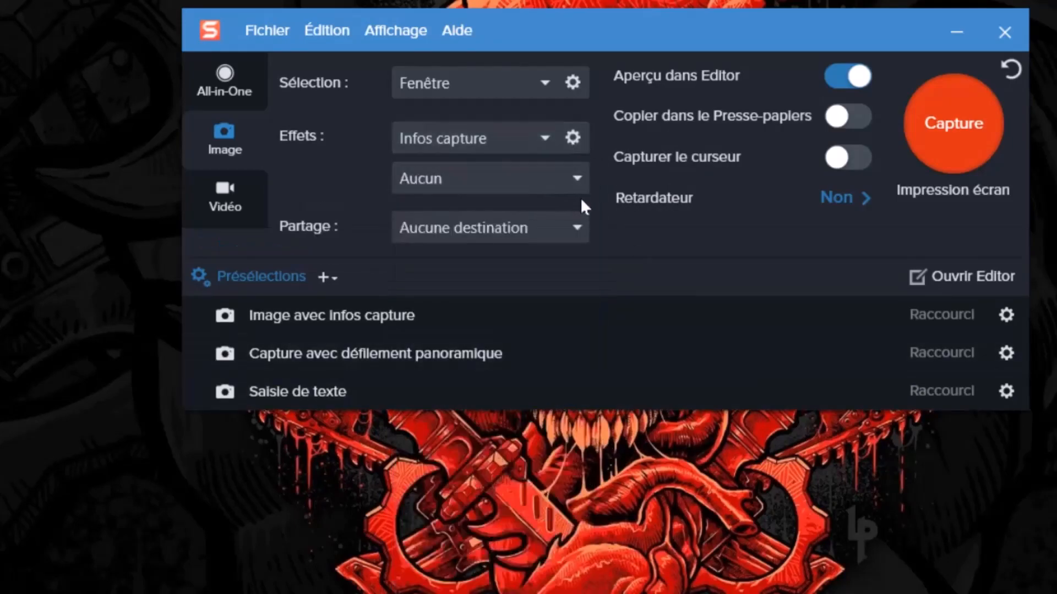
pyautogui.click(581, 177)
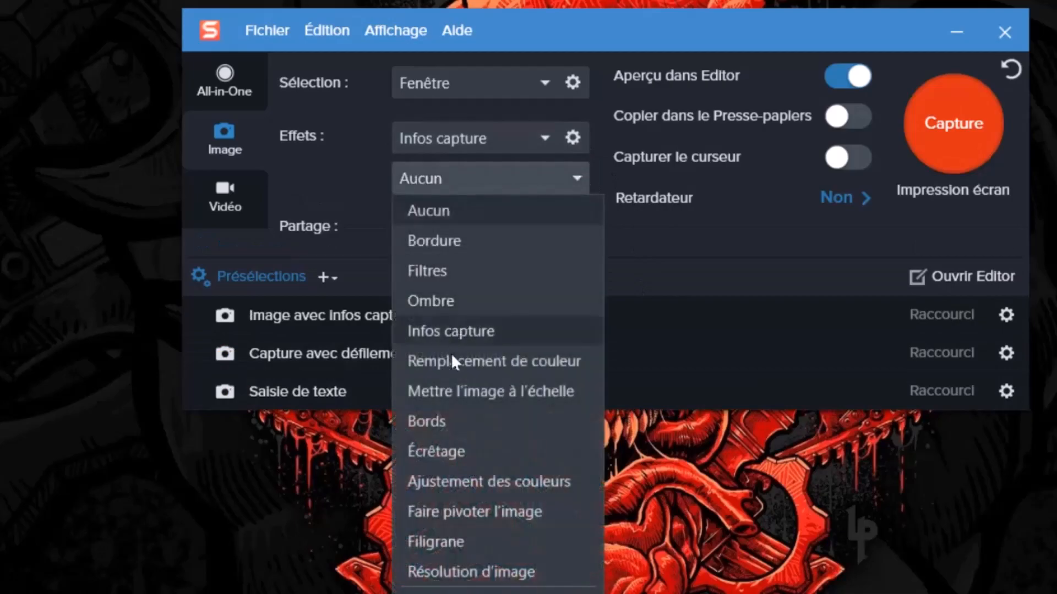
pyautogui.click(454, 276)
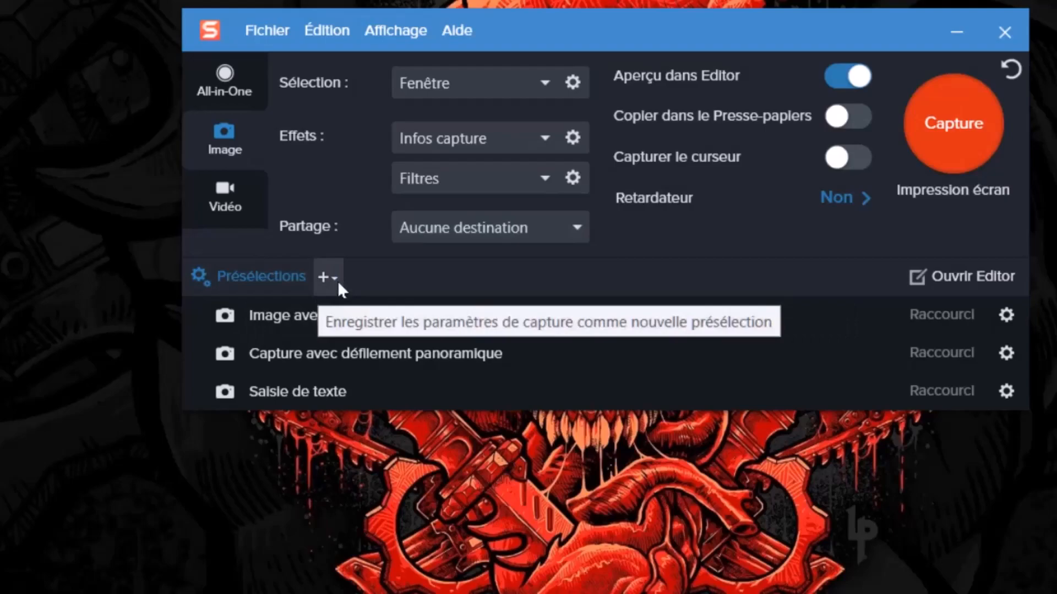
# Step: Save the active capture settings as a new preset
pyautogui.click(321, 275)
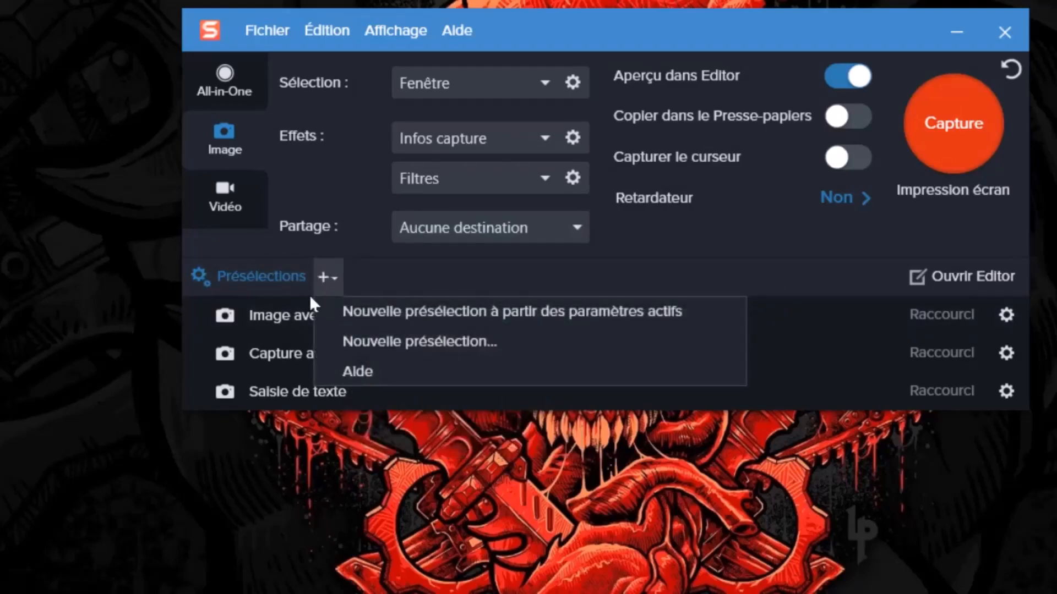
pyautogui.click(410, 313)
pyautogui.click(346, 316)
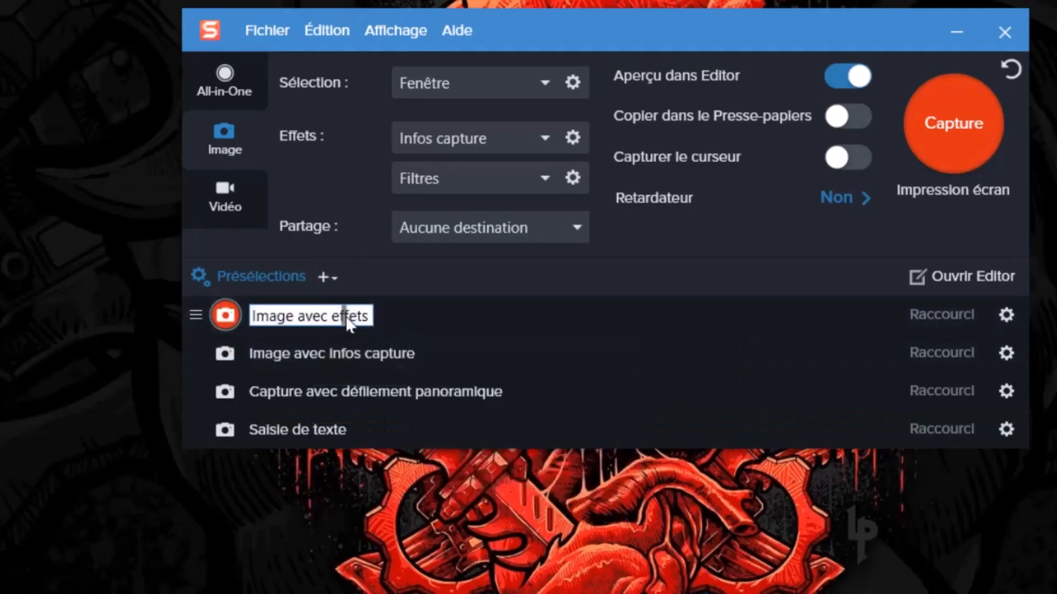
# Step: Rename the new "Image avec effets" preset to "Image avec infos et filtres"
pyautogui.click(1010, 312)
pyautogui.click(1007, 314)
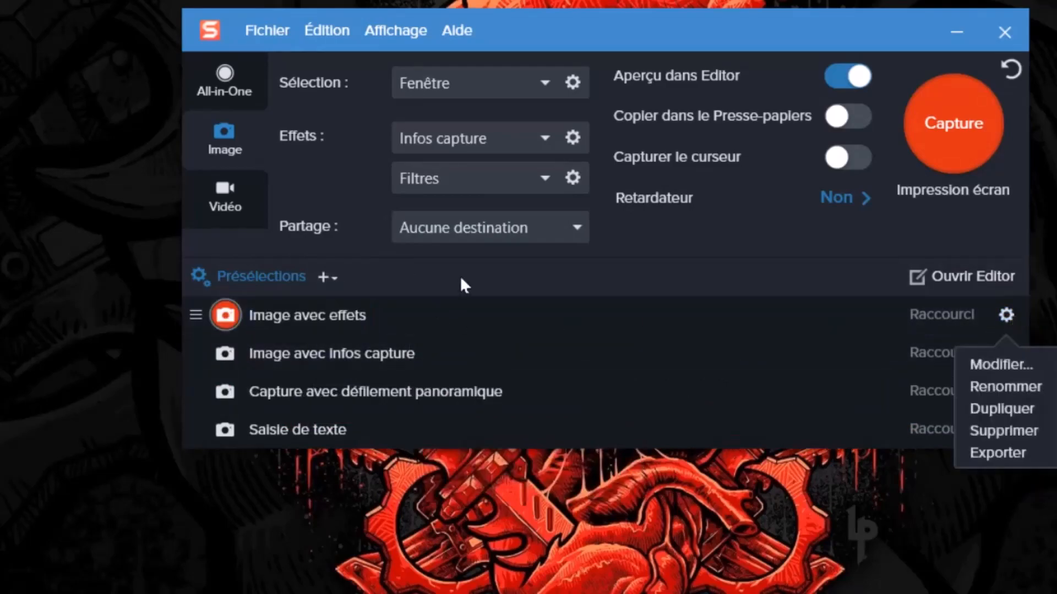
pyautogui.click(983, 386)
pyautogui.click(338, 319)
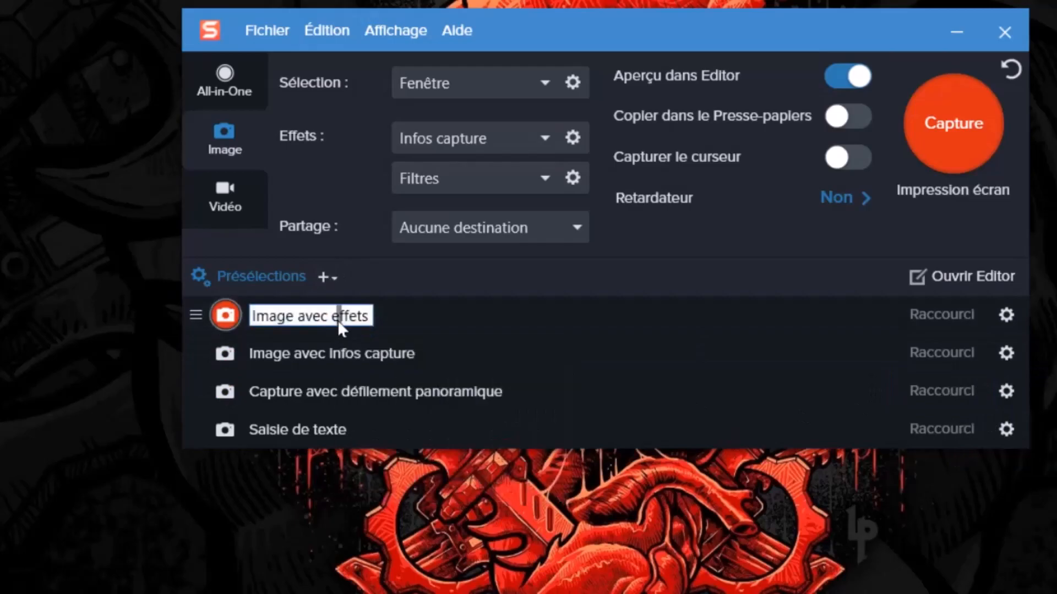
pyautogui.doubleClick(340, 318)
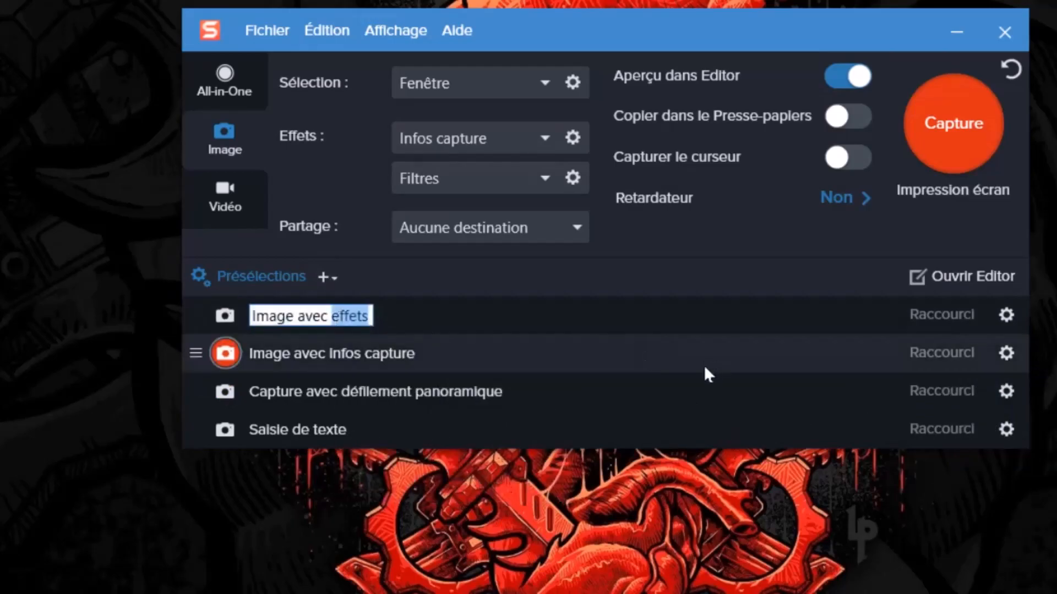
pyautogui.moveTo(705, 368)
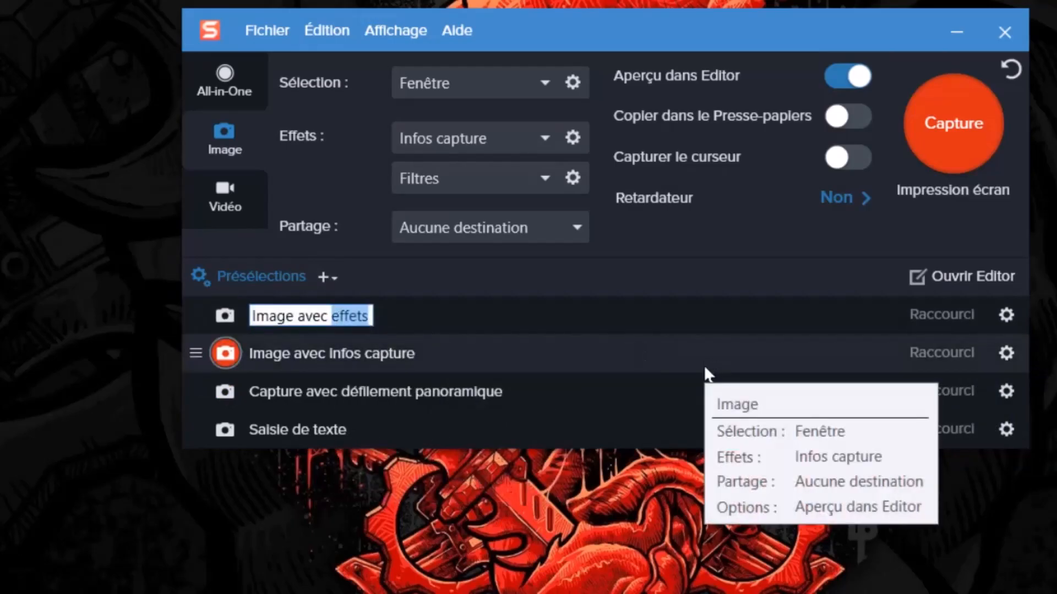
pyautogui.press('BackSpace')
pyautogui.write('infos')
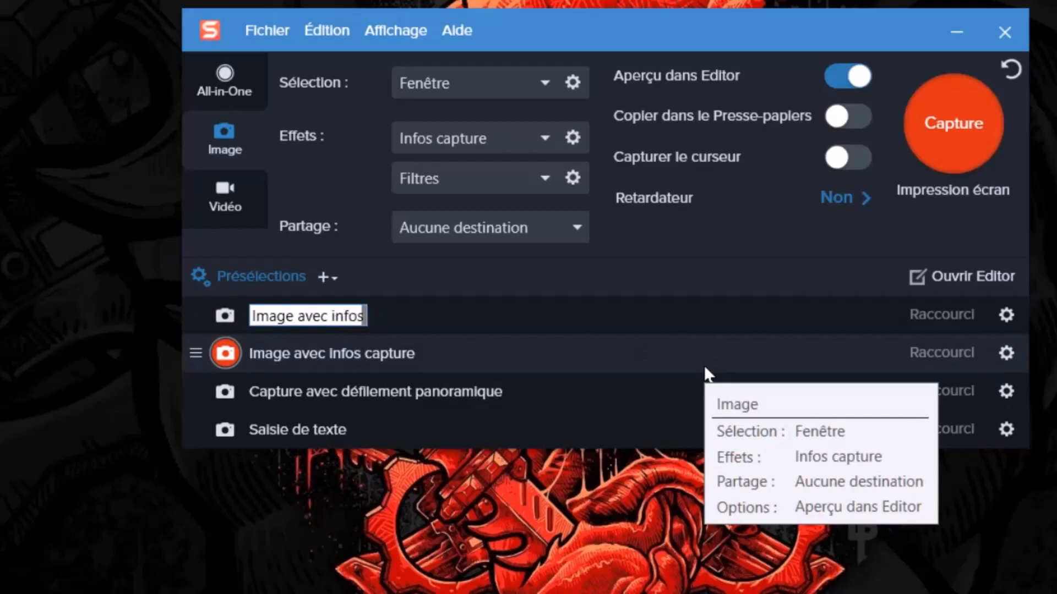
pyautogui.write(' e')
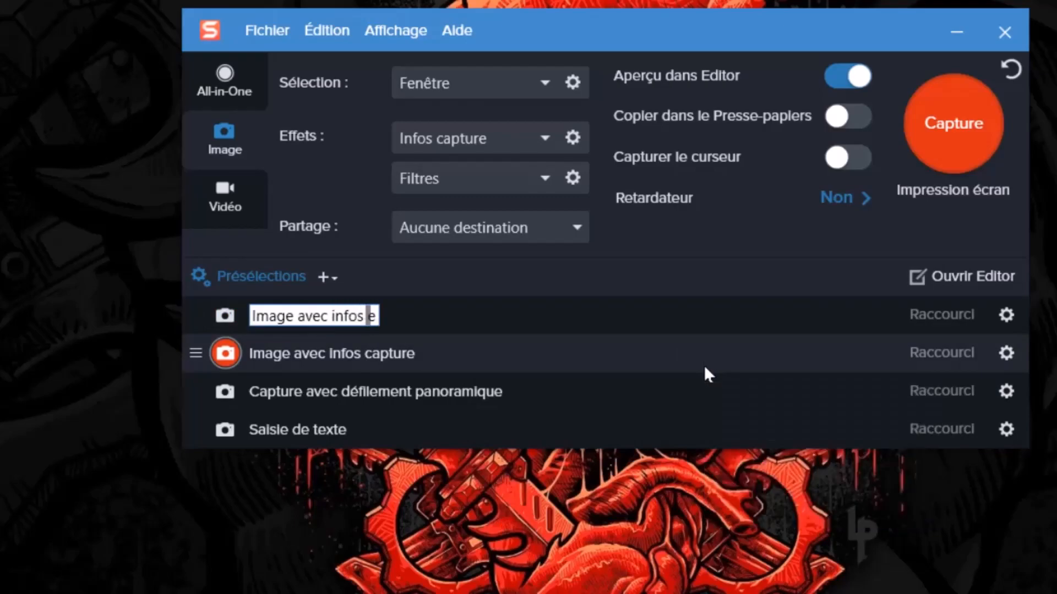
pyautogui.write('t filtres')
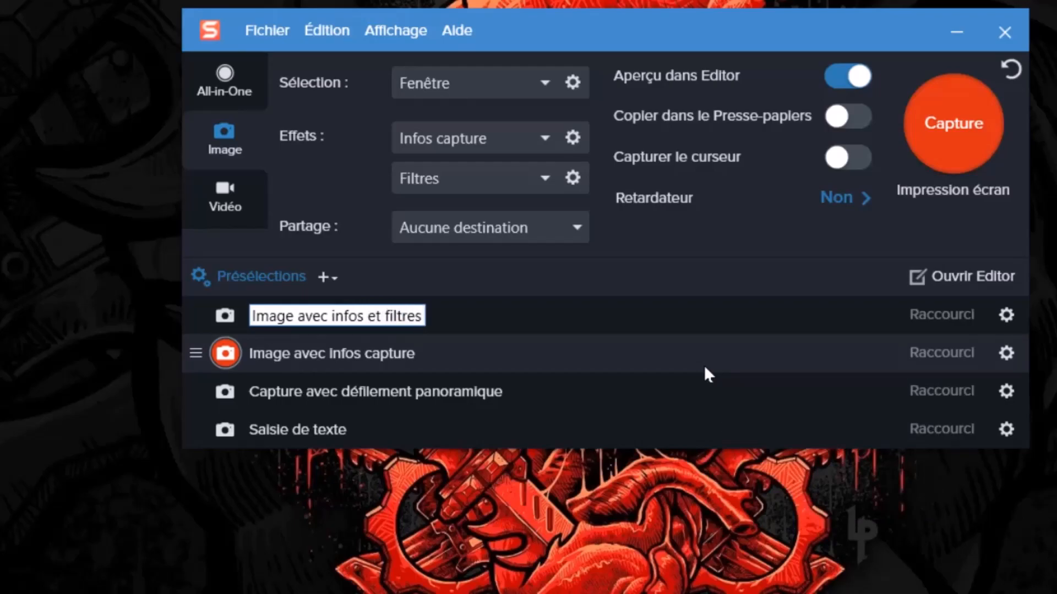
pyautogui.press('Return')
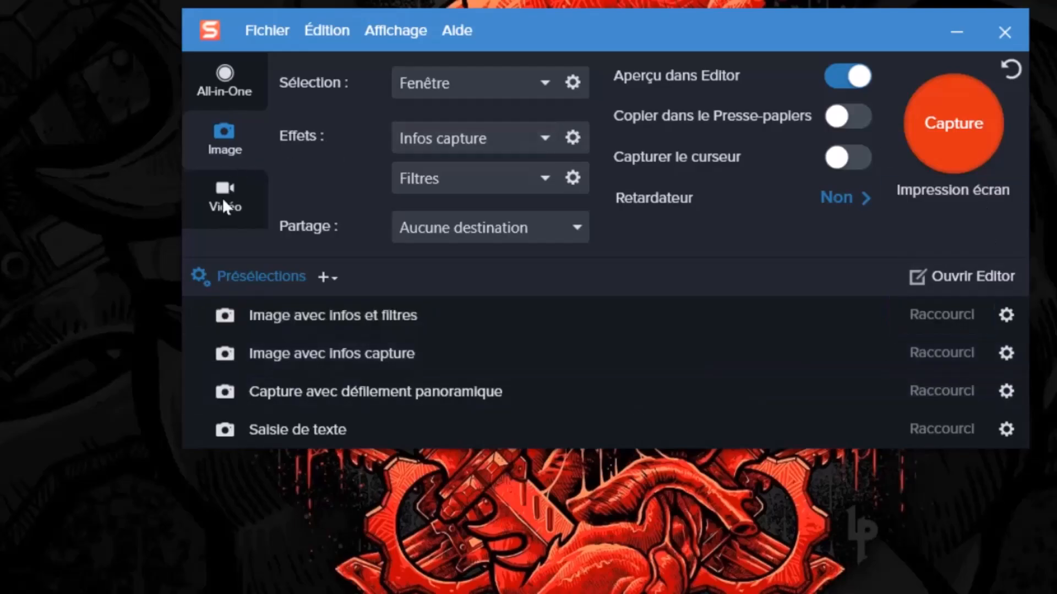
# Step: Switch to the File Explorer window of the snagit folder and move the Snagit capture window aside so the capture control is accessible
pyautogui.moveTo(350, 344)
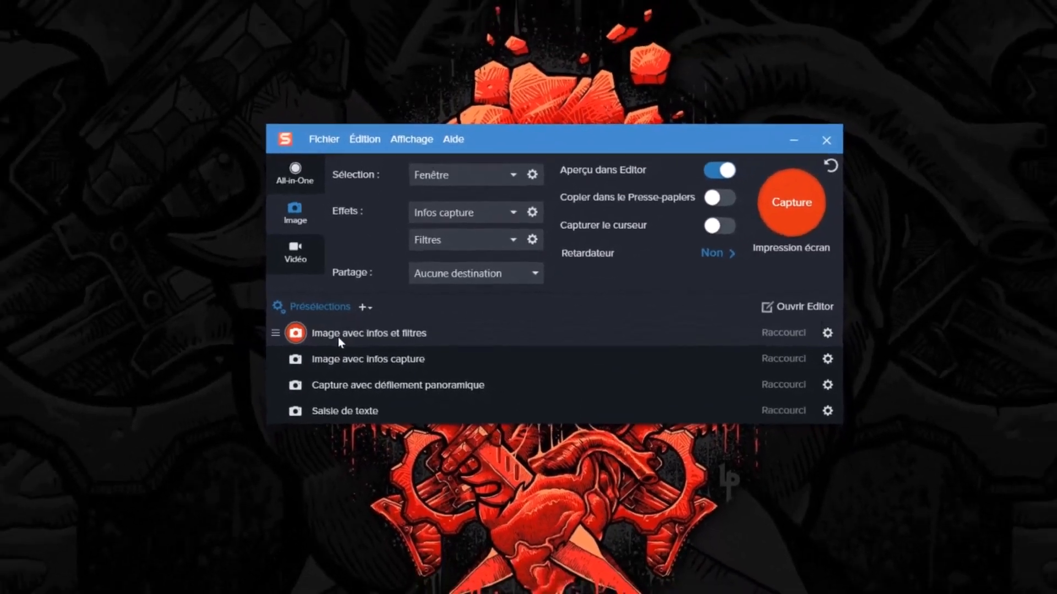
pyautogui.moveTo(297, 322)
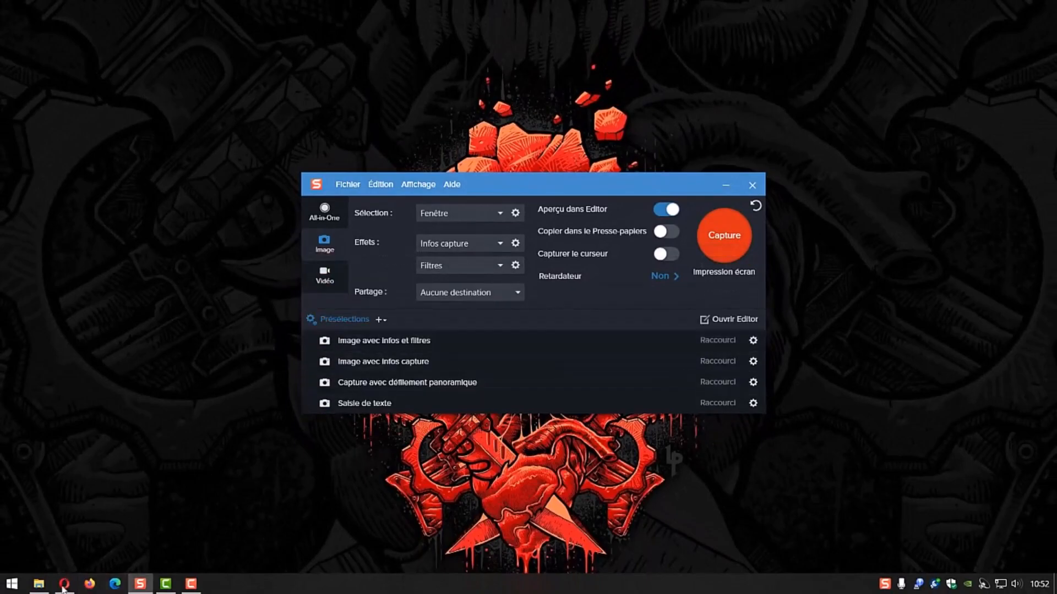
pyautogui.moveTo(39, 588)
pyautogui.click(55, 533)
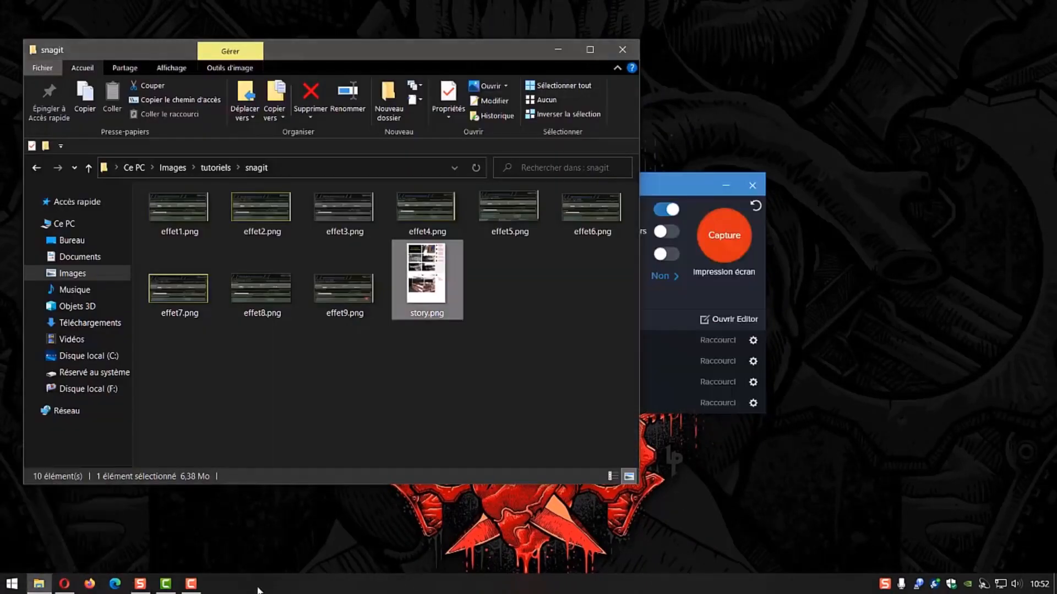
pyautogui.moveTo(669, 186); pyautogui.dragTo(873, 166)
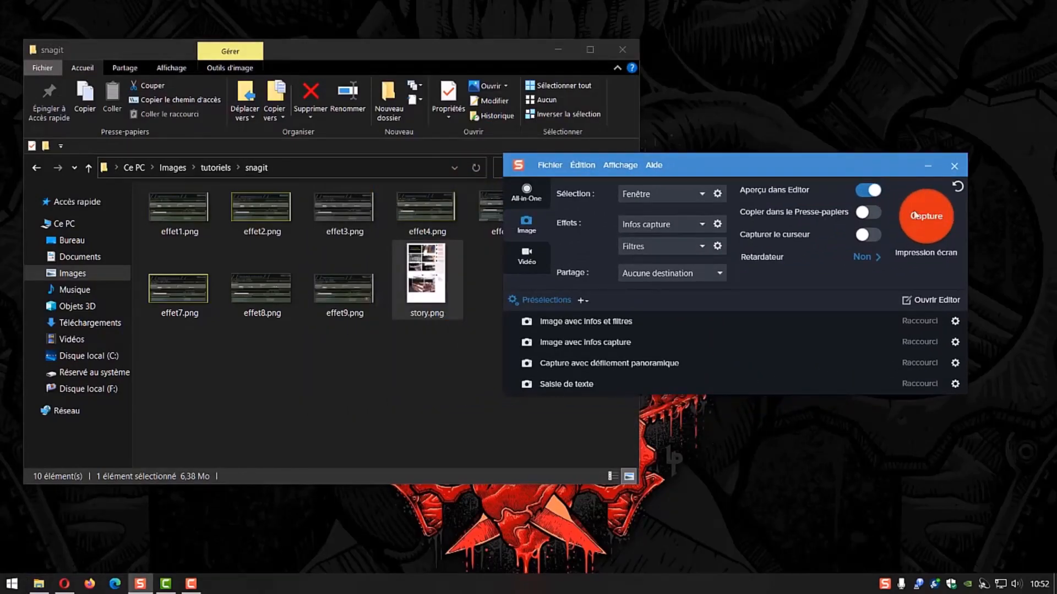
# Step: Capture the file list area of the snagit folder window and confirm "tutoriel" as the Snagit comment
pyautogui.click(912, 216)
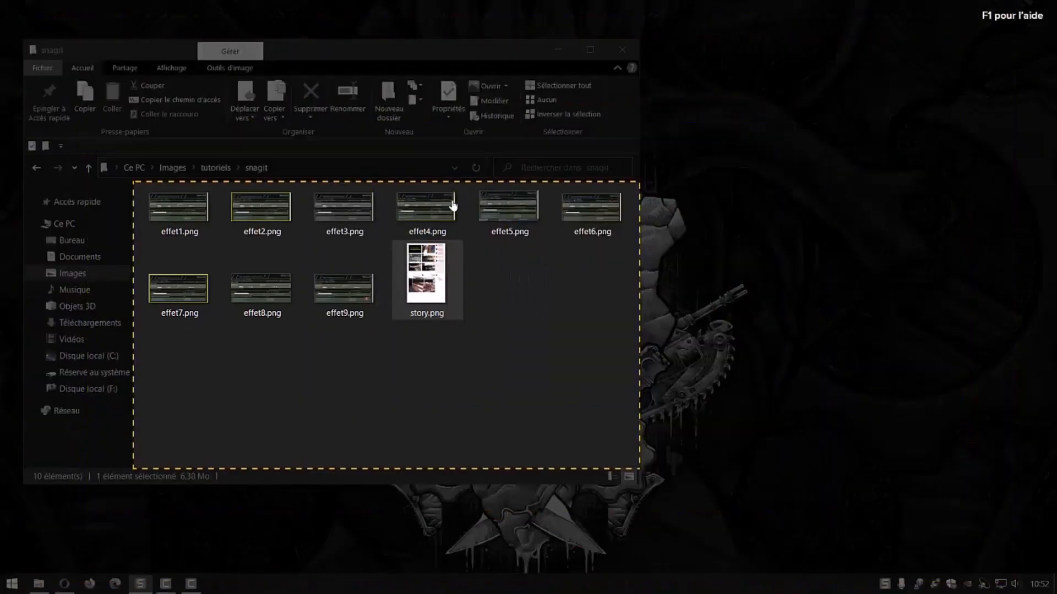
pyautogui.click(452, 206)
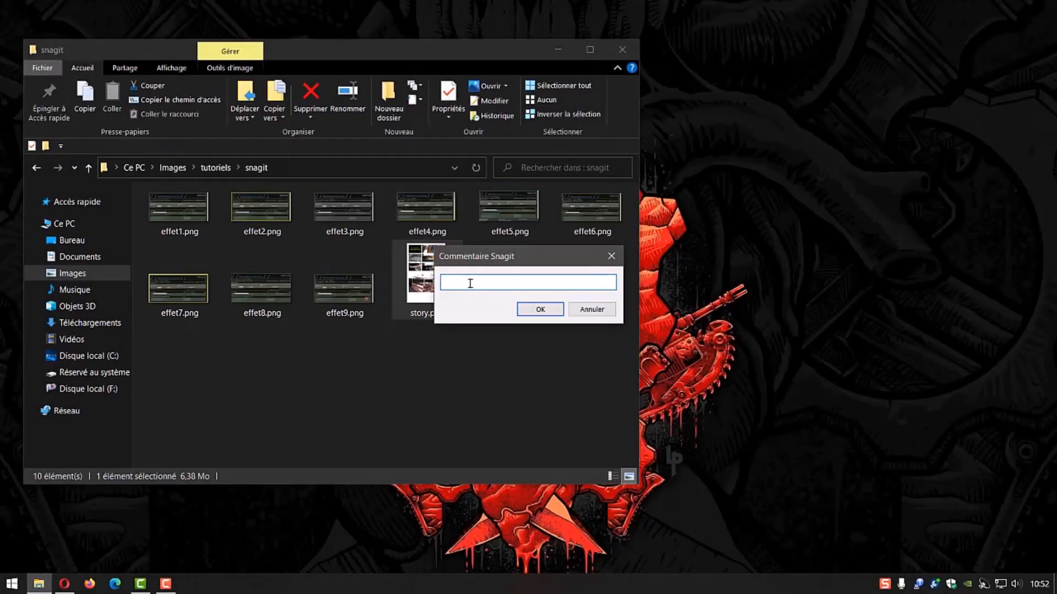
pyautogui.write('tutoriel')
pyautogui.click(541, 310)
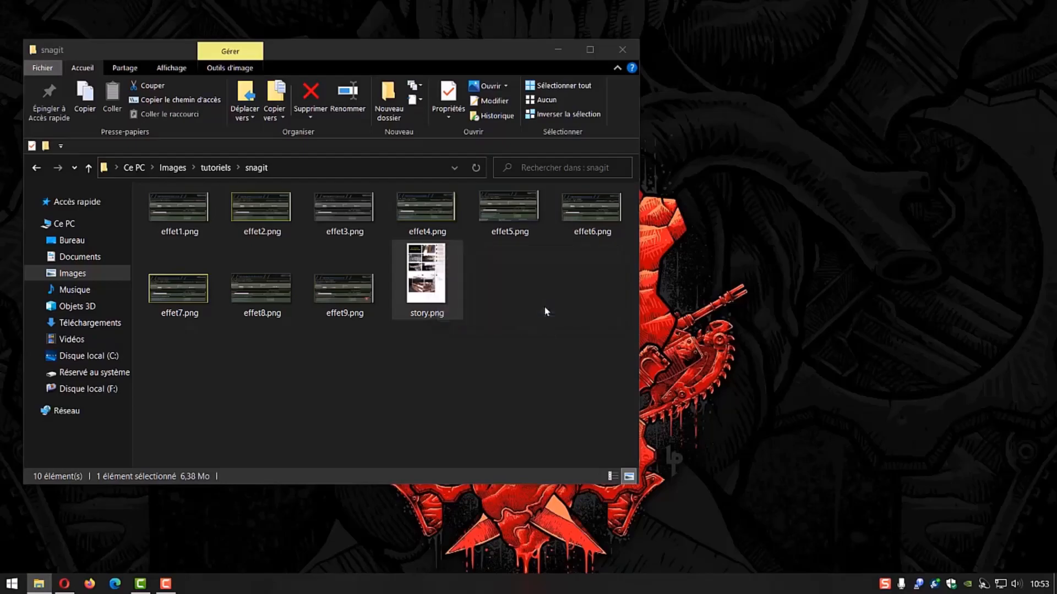